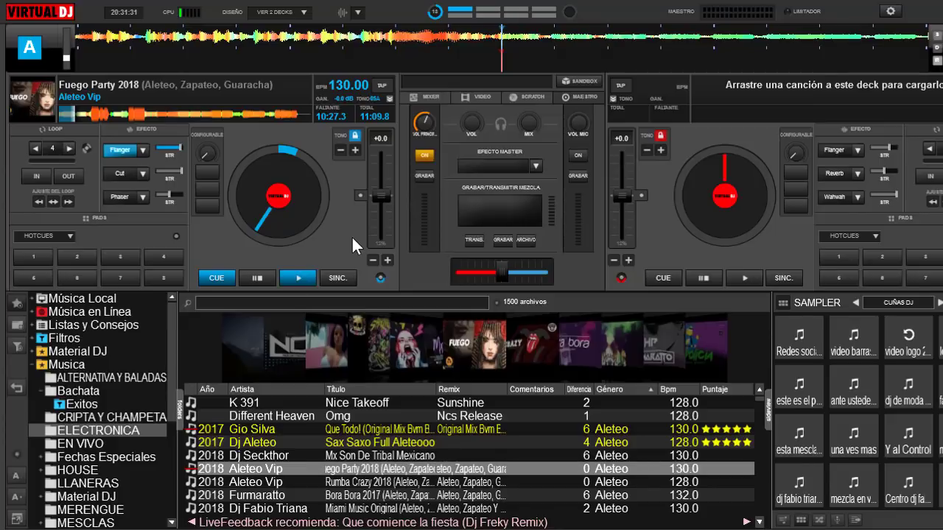
Step: Turn off deck A's Flanger effect and add a new point at the current position in the loaded track's POI editor
left_click(117, 149)
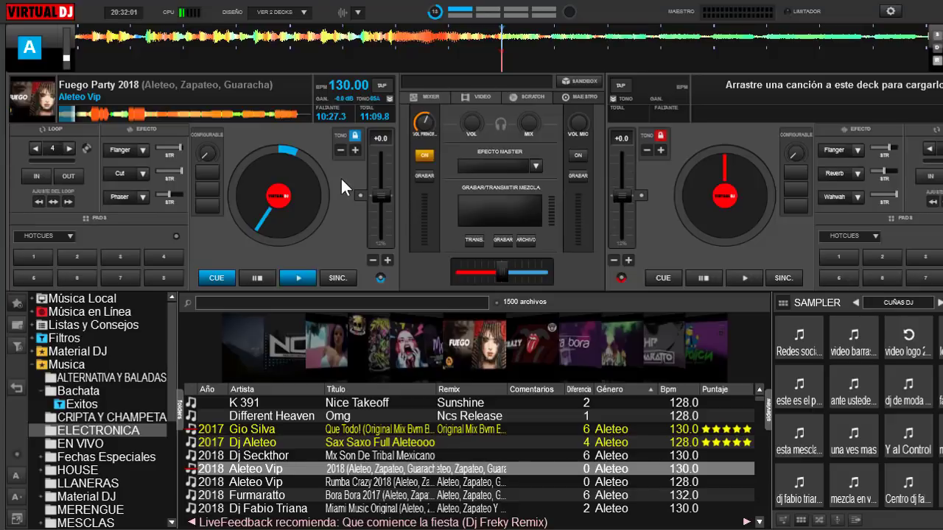
right_click(33, 105)
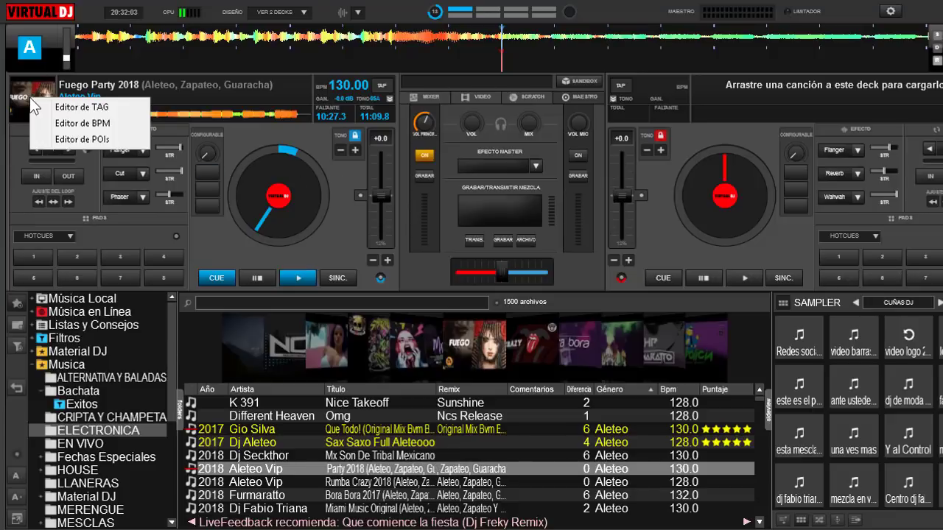
left_click(93, 133)
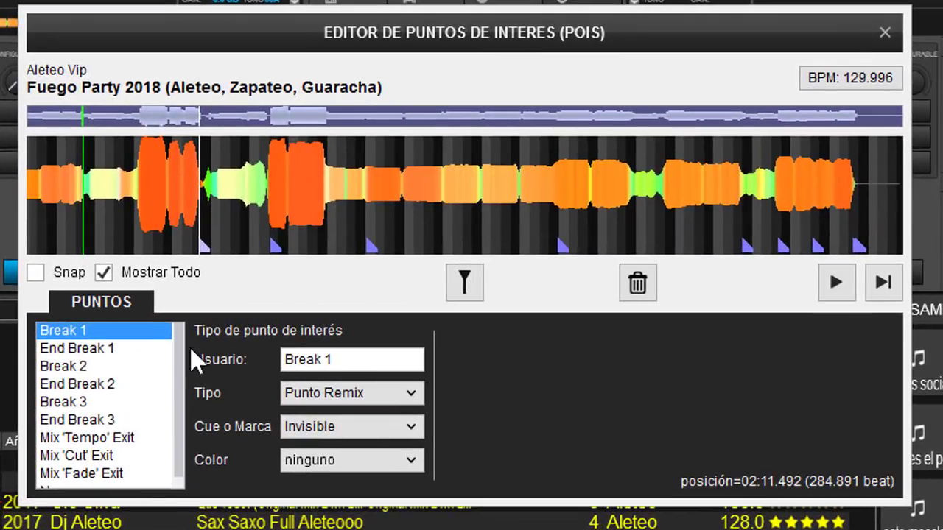
scroll(177, 391, "down", 1)
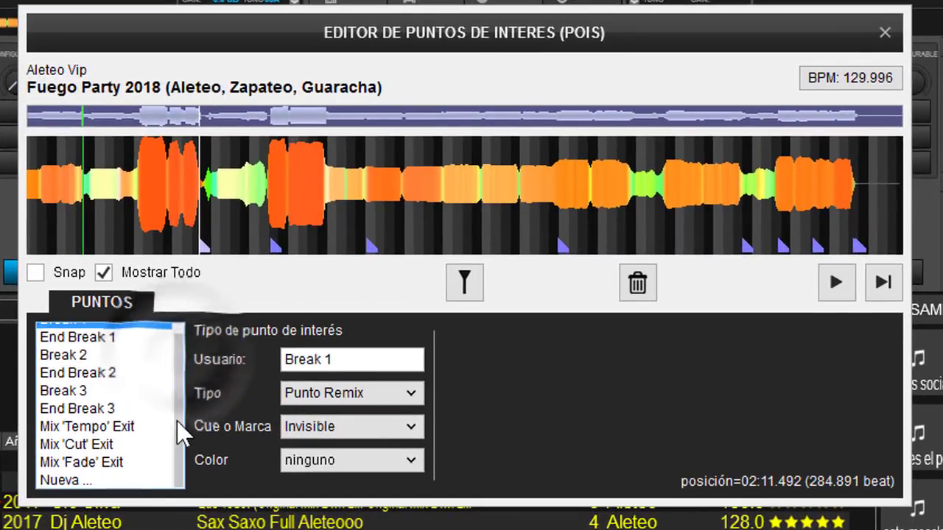
left_click(67, 480)
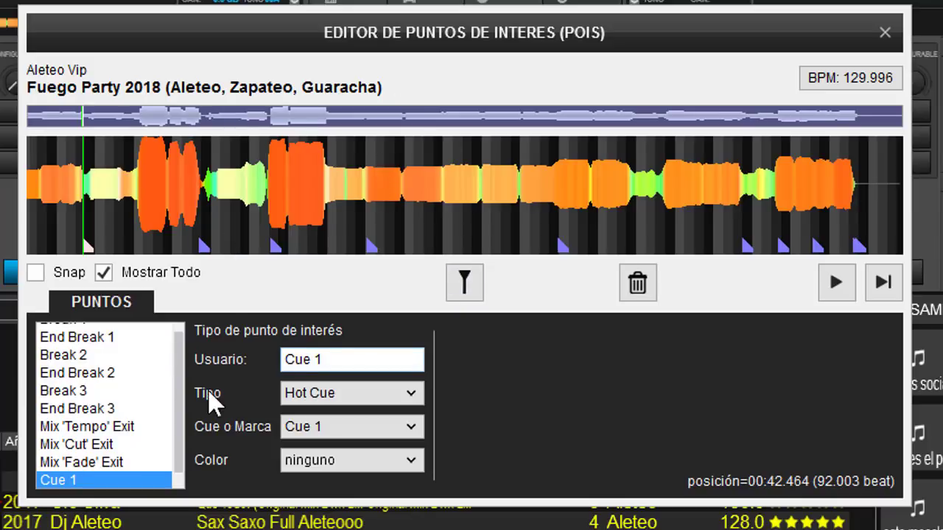
Step: Rename the new point of interest as "in flanger"
key("BackSpace")
key("BackSpace")
key("BackSpace")
key("BackSpace")
key("BackSpace")
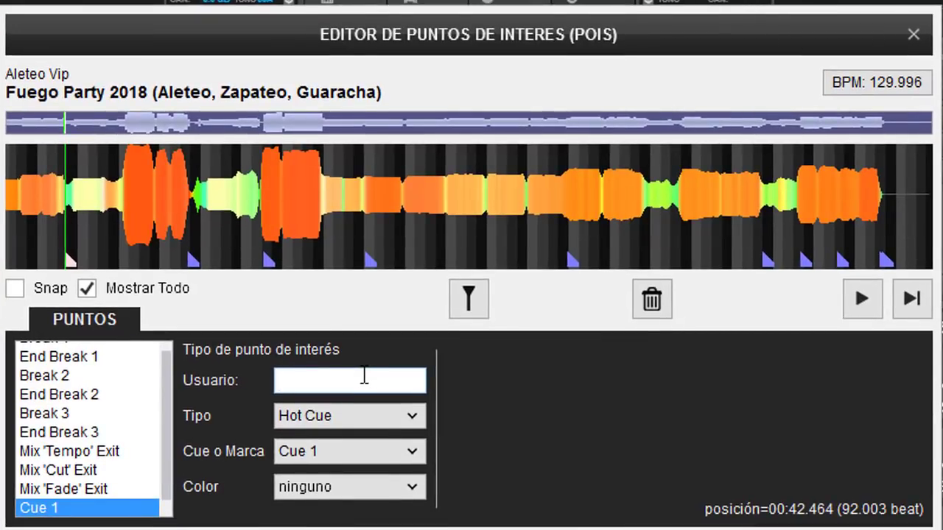
type("in flanger")
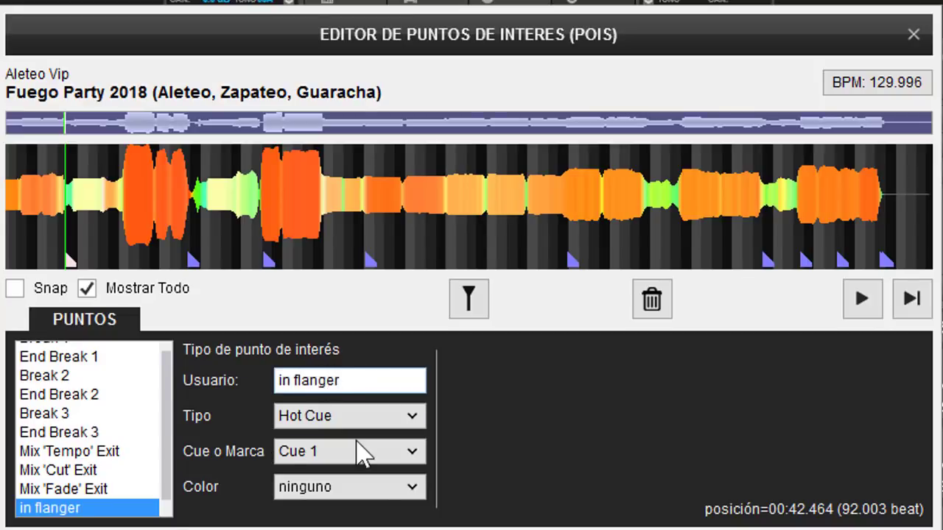
Step: Set the "in flanger" point's type to Acción, its mark to Solo Marcar and its colour to rojo
left_click(380, 419)
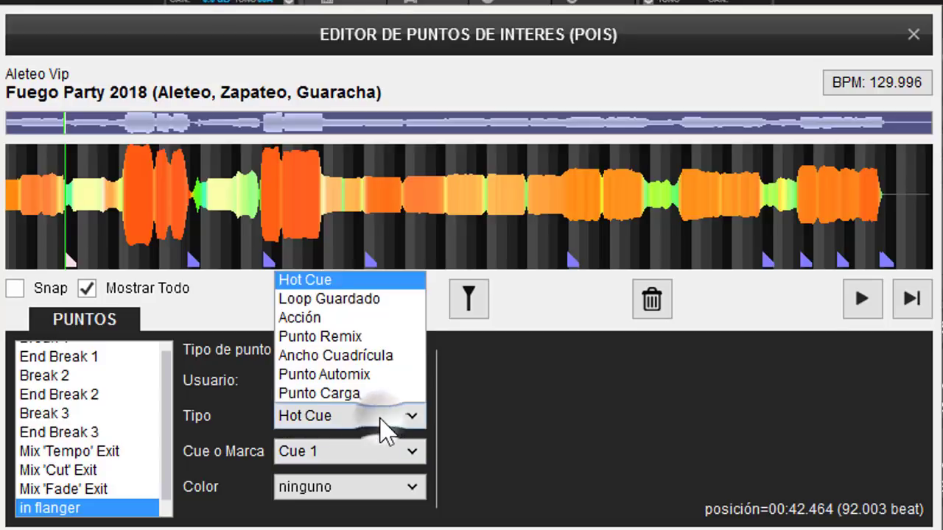
left_click(341, 322)
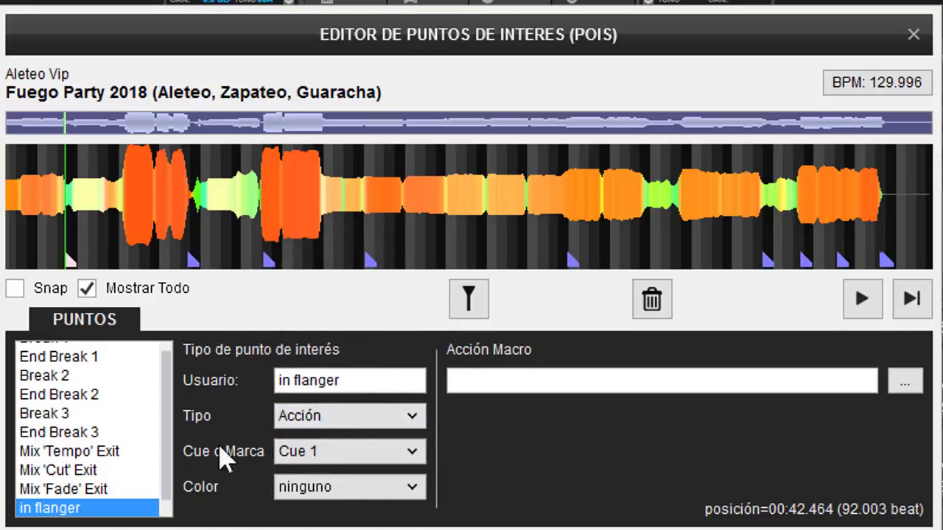
left_click(340, 462)
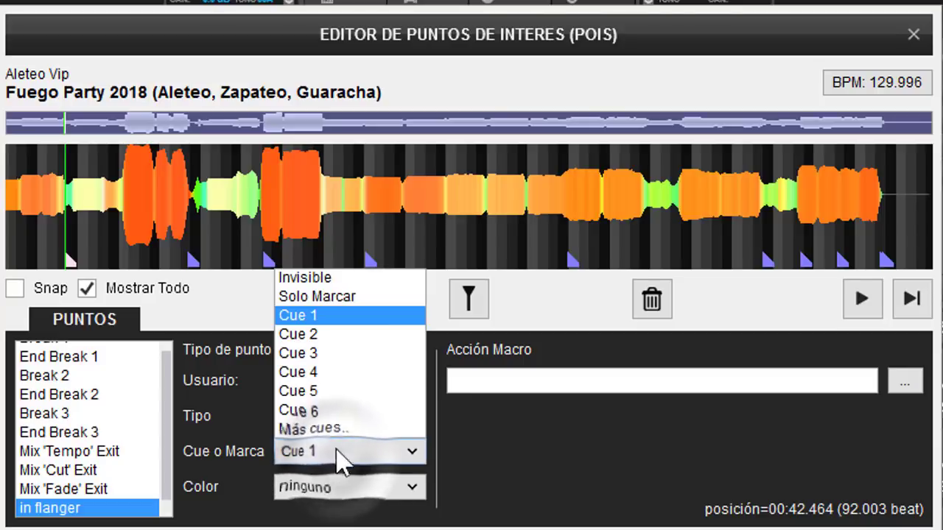
left_click(354, 297)
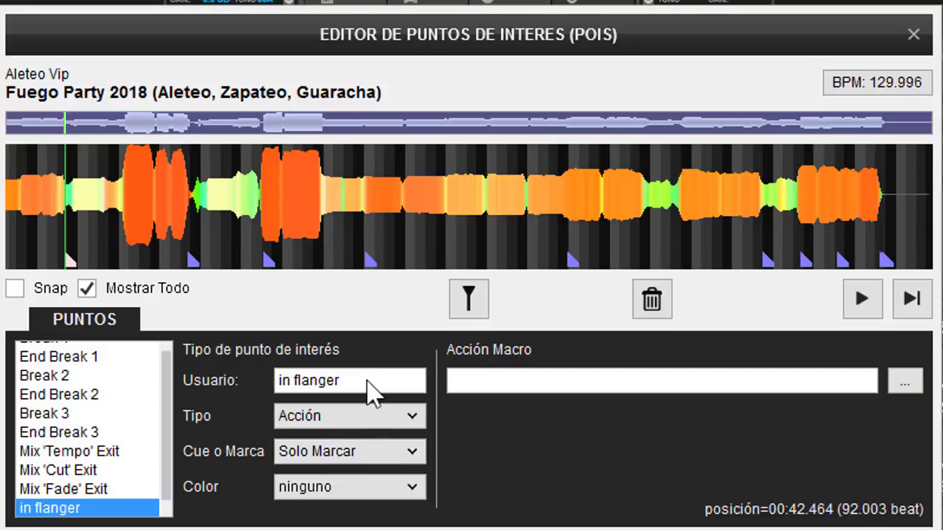
left_click(383, 489)
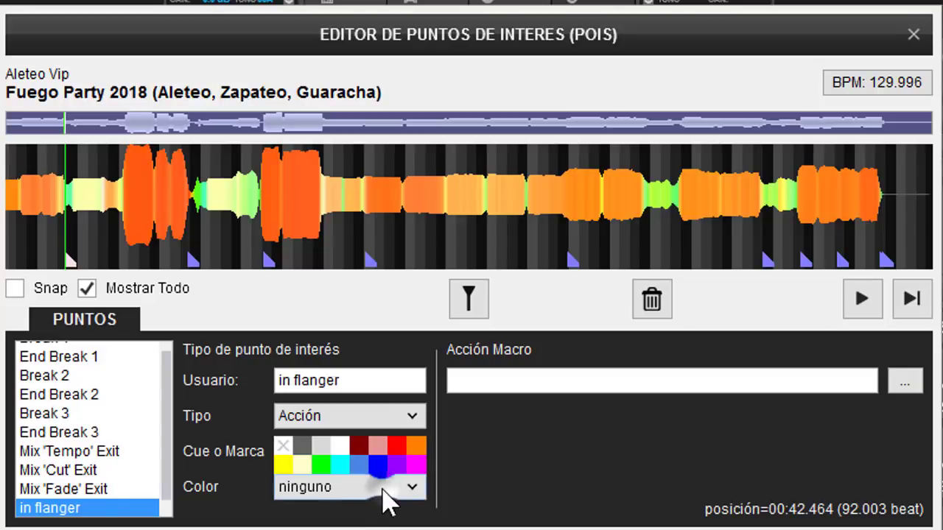
left_click(397, 444)
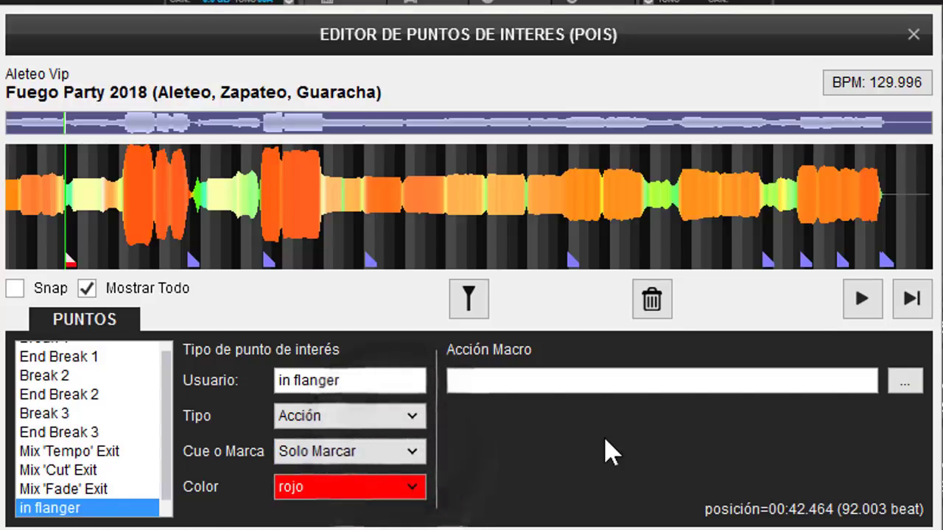
Step: Set the "in flanger" point's macro action to effect_active 1 "flanger" and close the macro editor
left_click(530, 383)
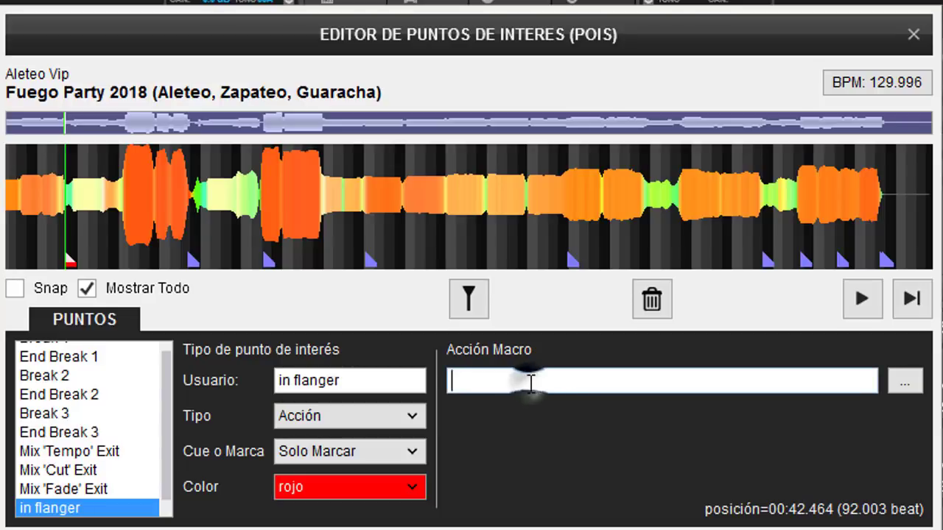
left_click(904, 385)
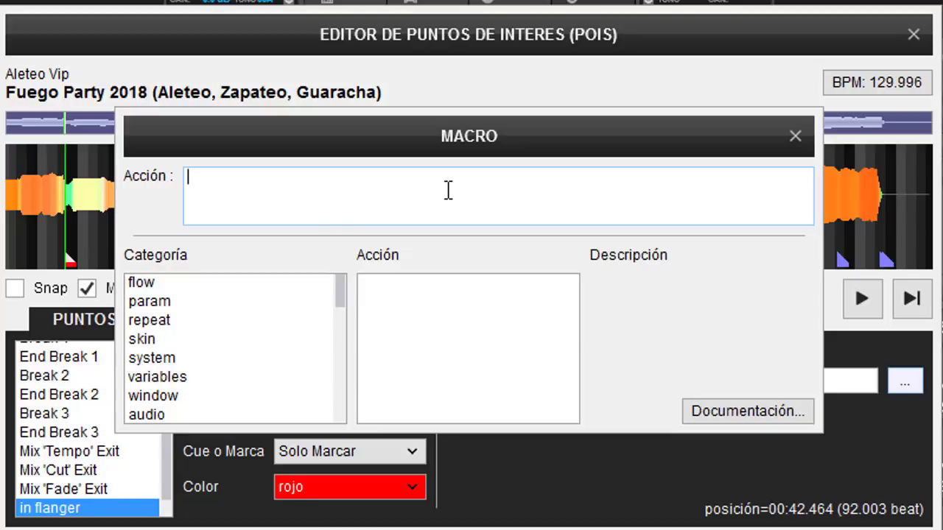
left_click(256, 210)
left_click(288, 184)
type("effect_3slots_layout")
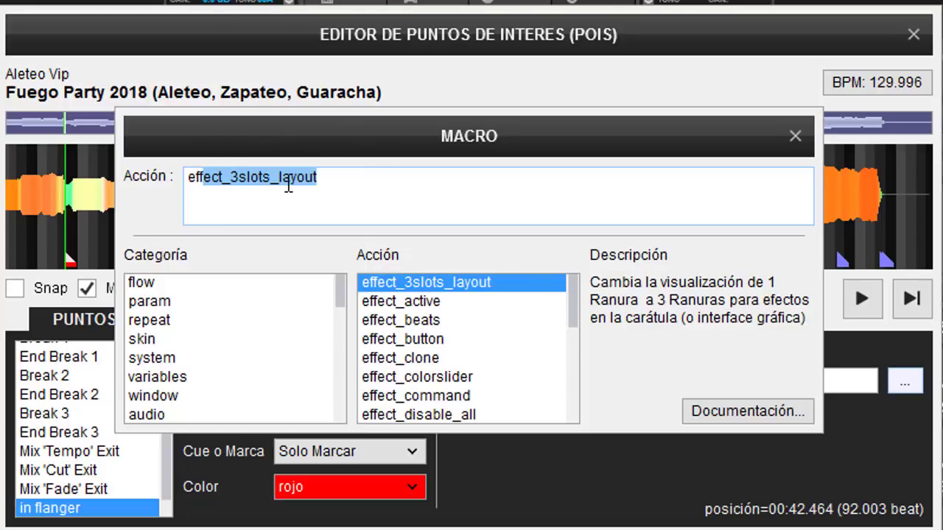
left_click(419, 301)
left_click(385, 179)
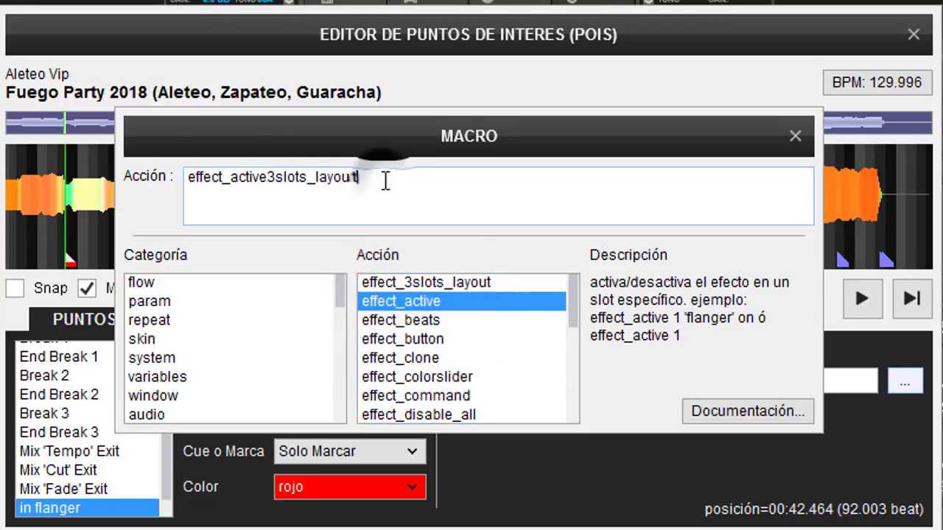
key("BackSpace")
key("BackSpace")
key("BackSpace")
key("BackSpace")
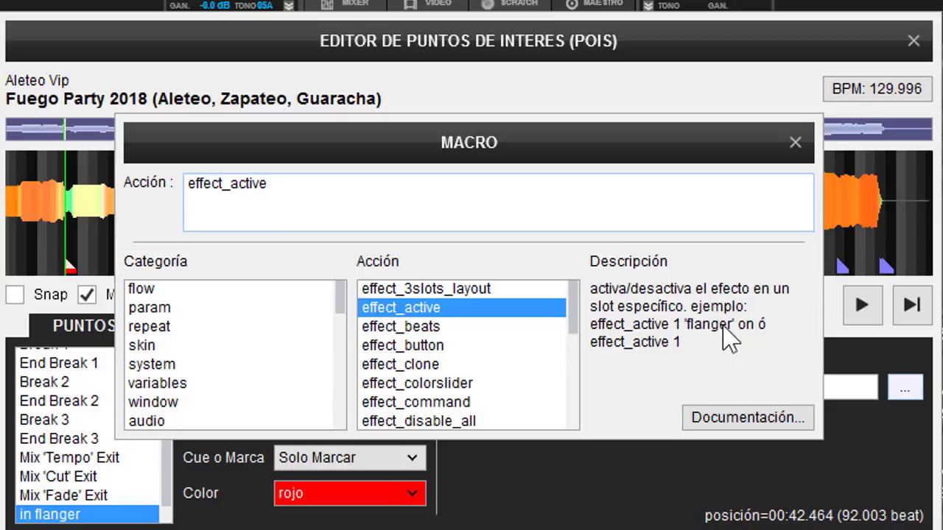
left_click(389, 199)
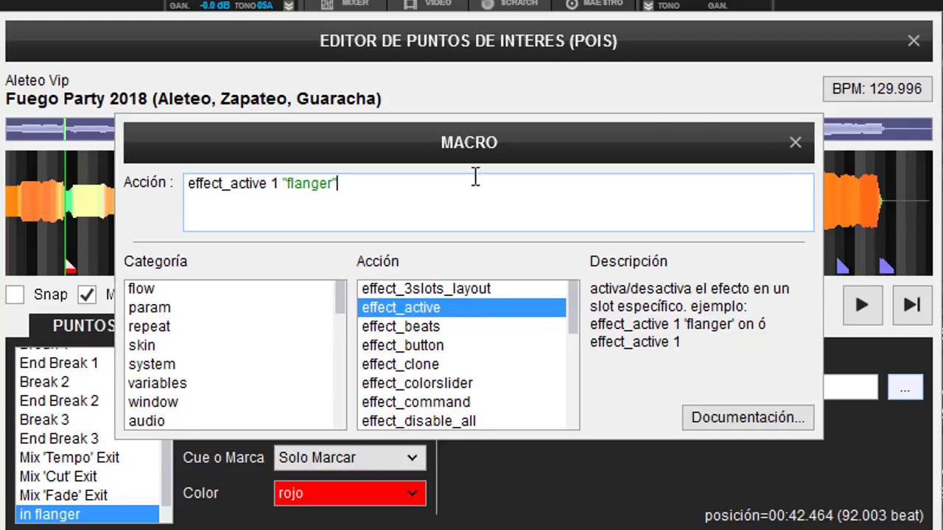
left_click(793, 142)
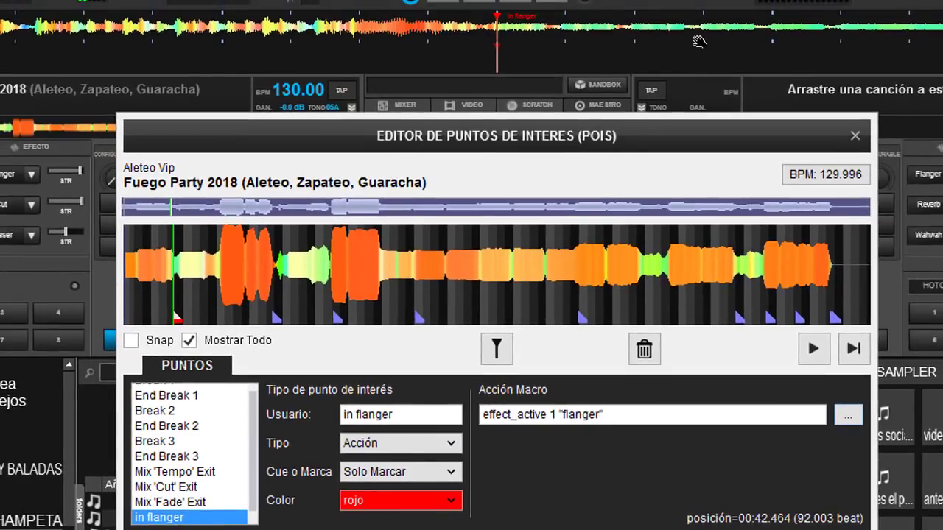
Step: Move deck A's playback position forward to about 00:46.154 and add a new point of interest there
mouse_move(699, 31)
left_mouse_down()
mouse_move(234, 18)
mouse_move(94, 28)
mouse_move(151, 33)
left_mouse_up()
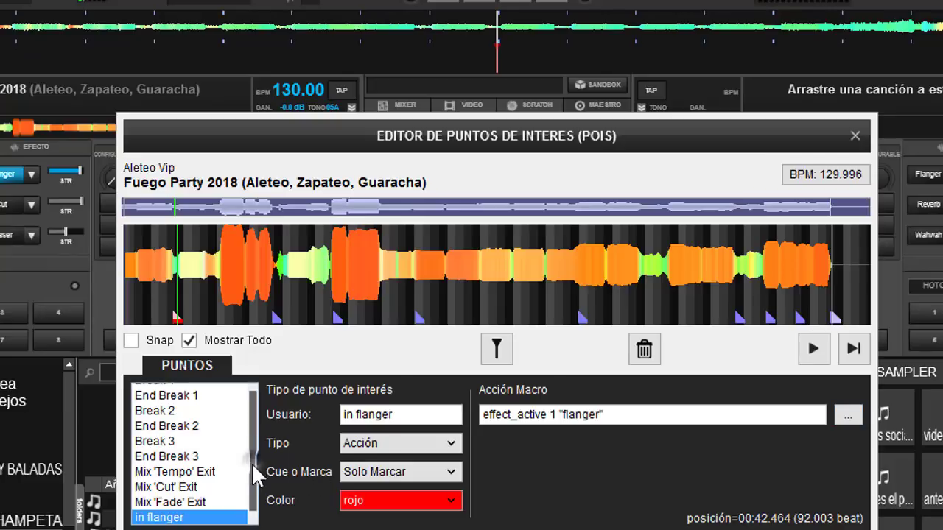
scroll(252, 463, "down", 1)
left_click(161, 518)
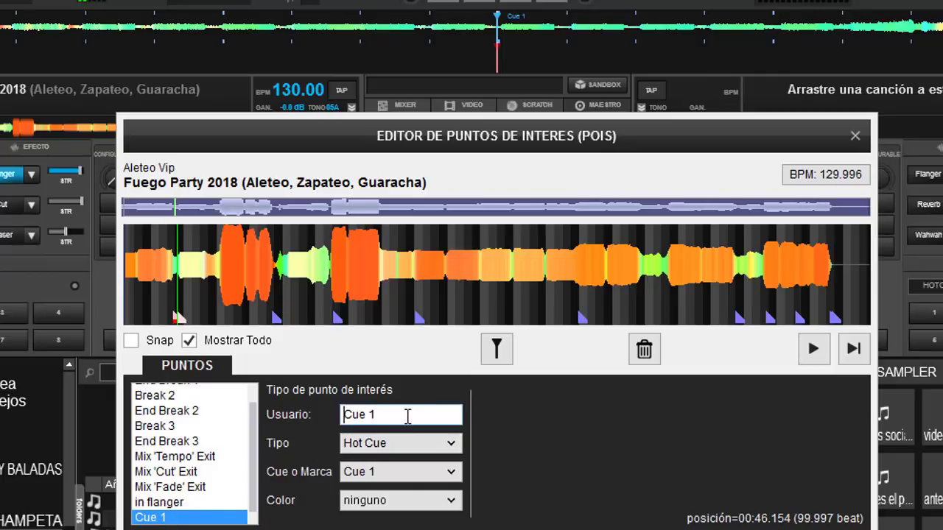
Step: Rename the newly added point of interest as "out flanger"
key("BackSpace")
key("BackSpace")
key("BackSpace")
key("BackSpace")
key("BackSpace")
type("out flanger")
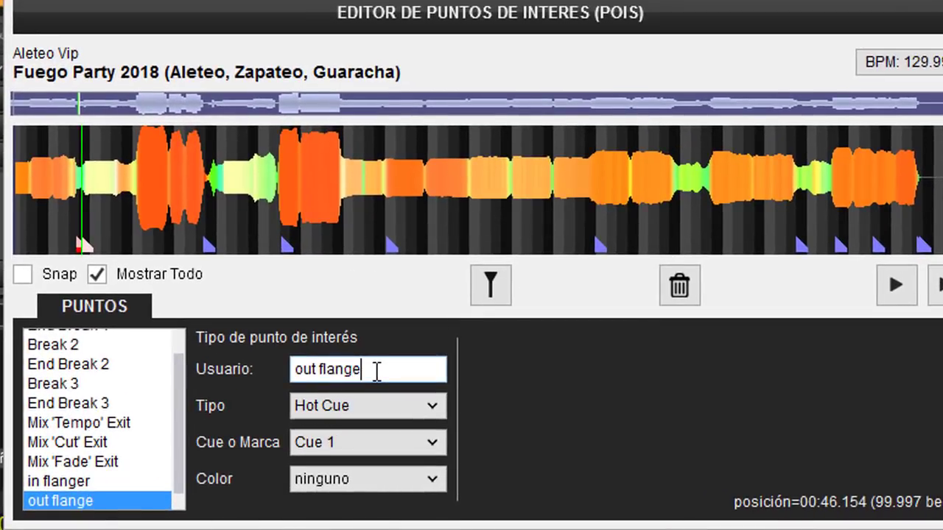
Step: Set the "out flanger" point's type to Acción, its mark to Solo Marcar and its colour to rojo
left_click(387, 418)
left_click(339, 308)
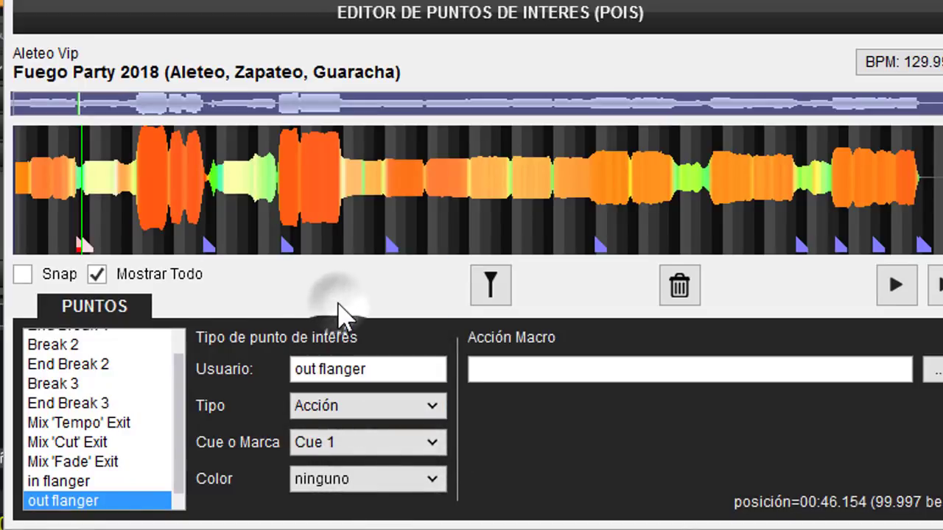
left_click(373, 451)
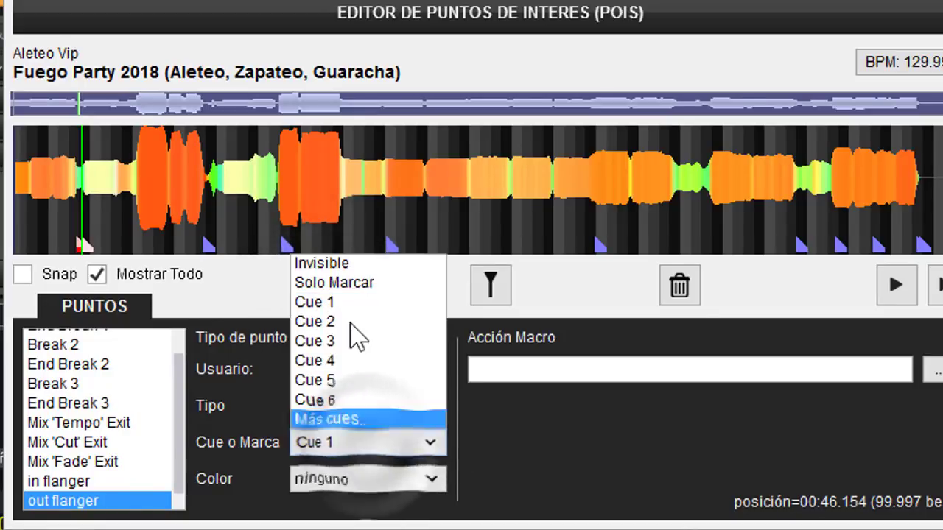
left_click(366, 285)
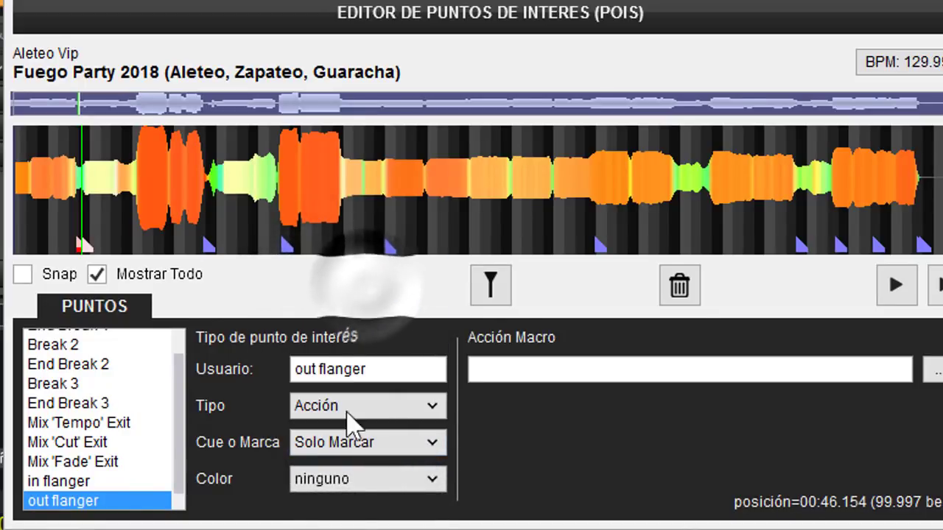
left_click(372, 483)
left_click(417, 436)
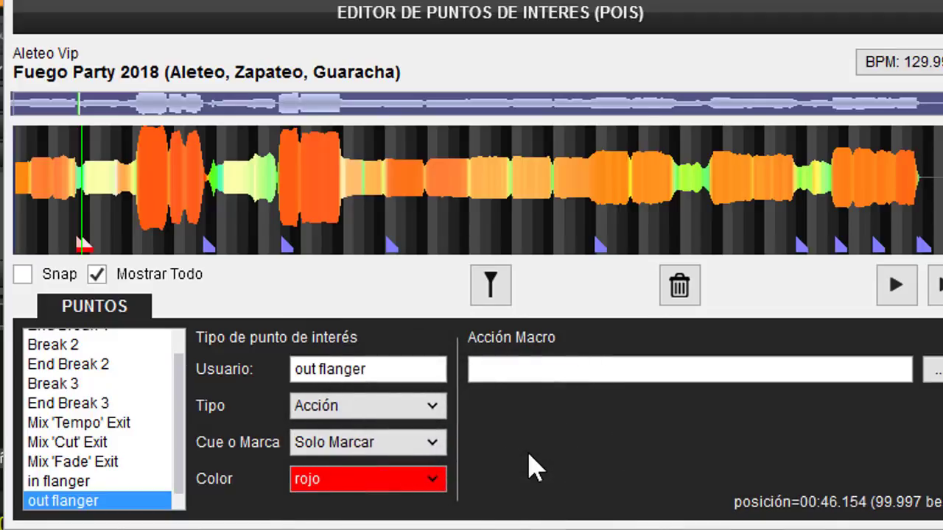
Step: Set the "out flanger" point's macro action to effect_disable_all and close the macro editor
left_click(937, 383)
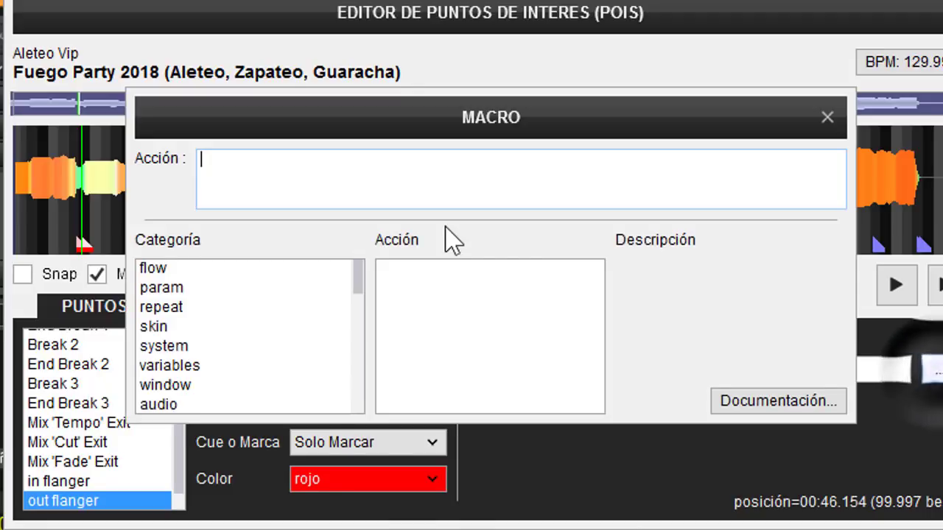
left_click(397, 176)
type("effect_3slots_layout")
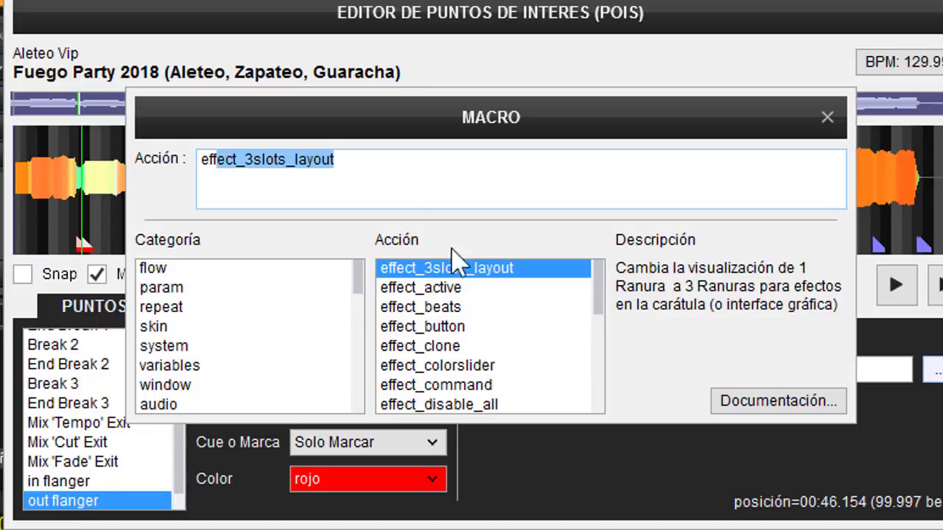
left_click(602, 299)
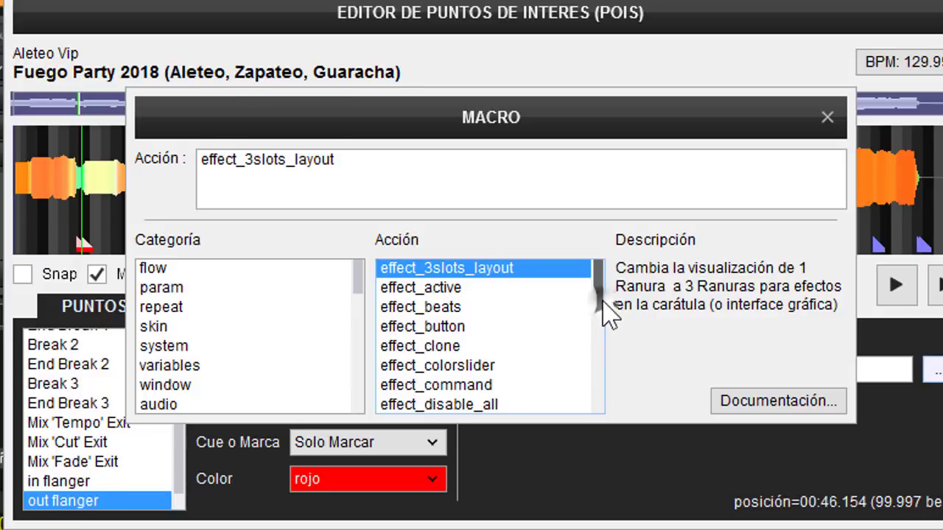
scroll(608, 313, "down", 1)
left_click(476, 367)
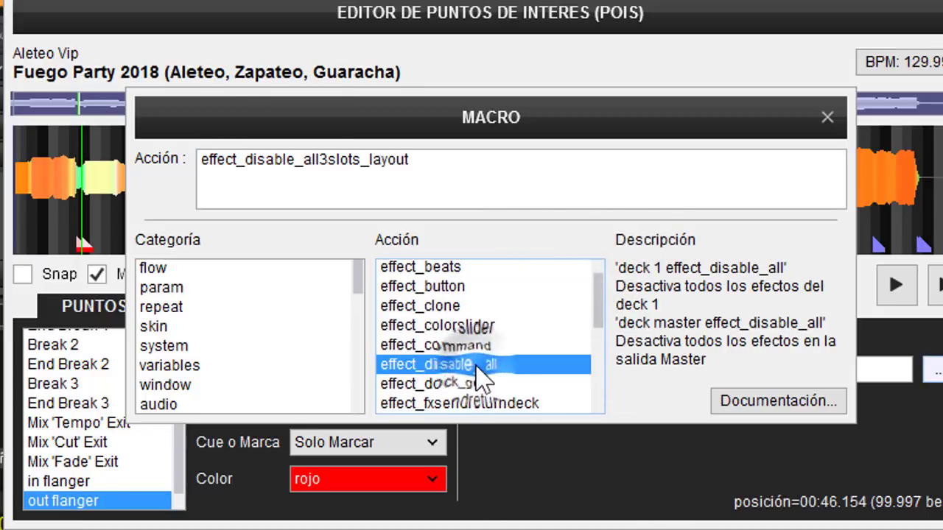
left_click(481, 159)
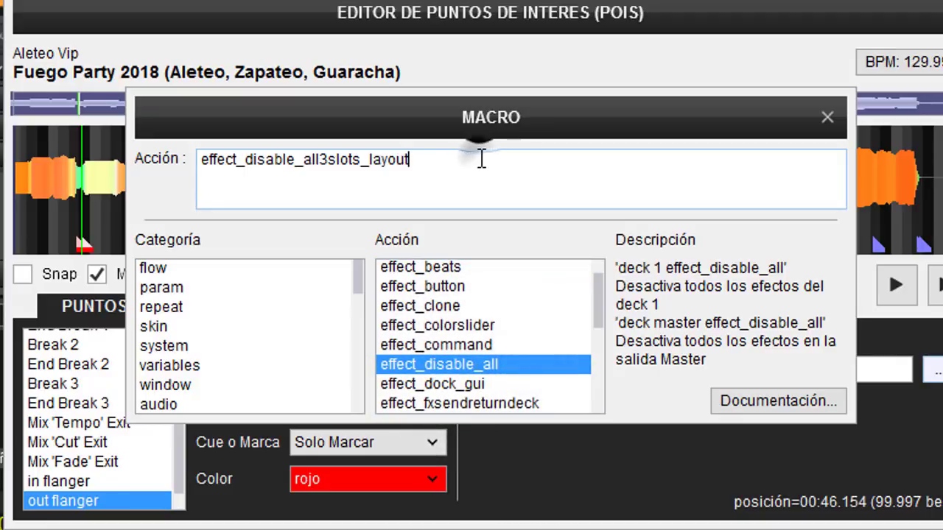
key("BackSpace")
key("BackSpace")
key("BackSpace")
key("BackSpace")
key("BackSpace")
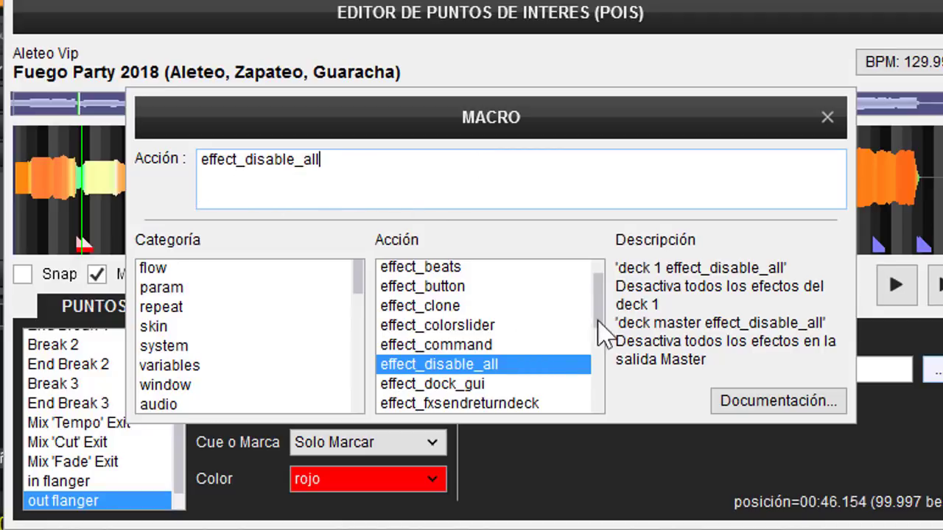
left_click(442, 200)
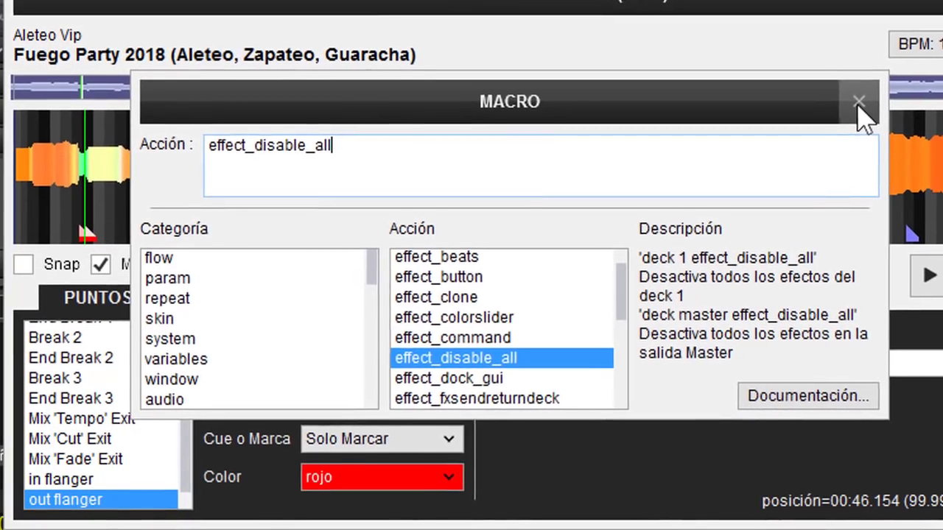
left_click(859, 101)
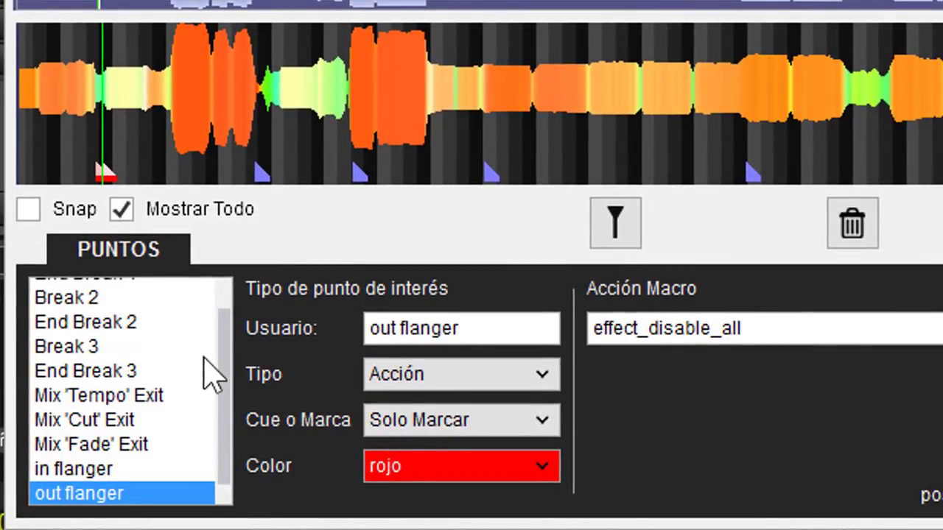
Step: Close the points of interest editor and reset deck A to a position before the flanger points with the Flanger effect off
left_click_drag(221, 379, 225, 442)
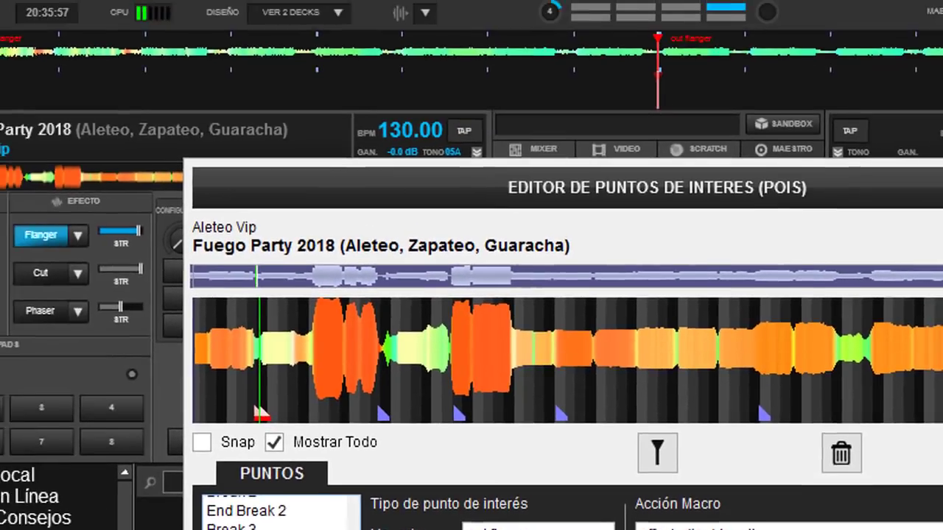
key("Escape")
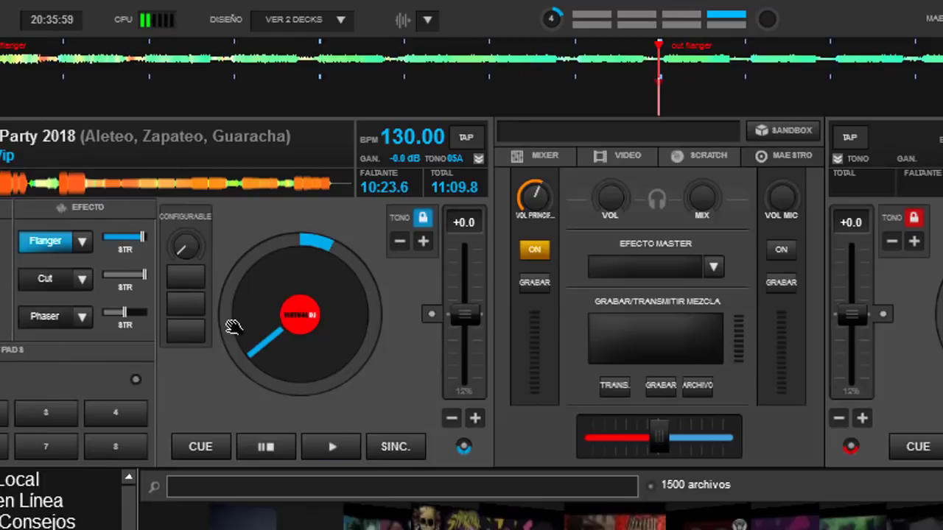
key("1")
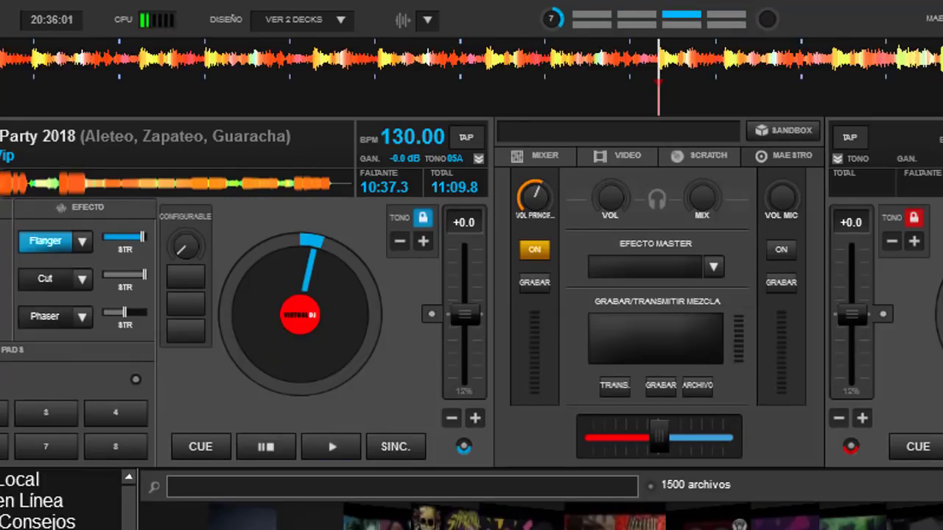
left_click(44, 243)
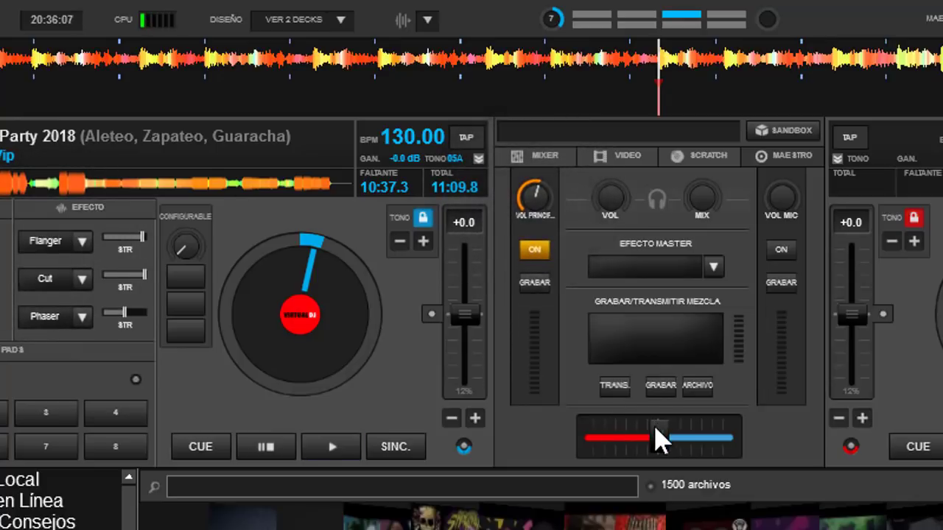
Step: Move the crossfader fully to deck A and play the track through both flanger points, pausing after the second
left_click_drag(659, 440, 548, 424)
left_click(332, 448)
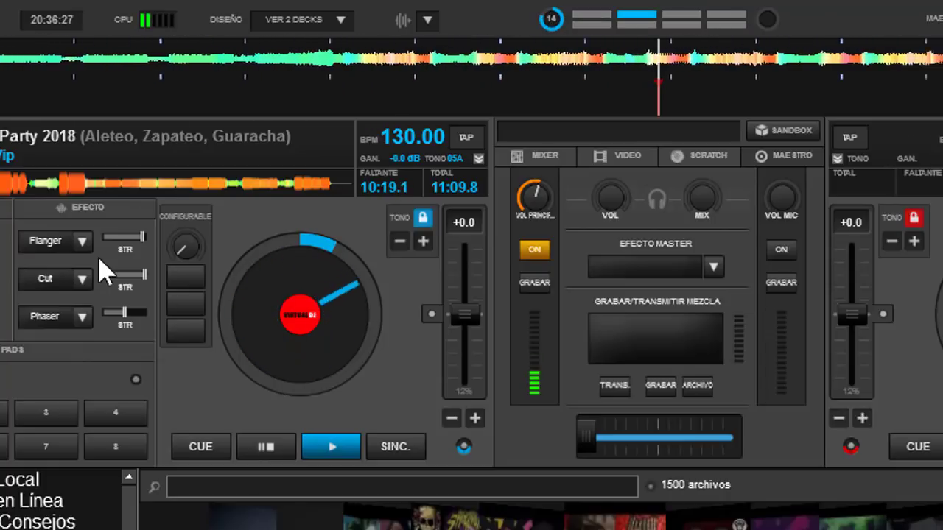
left_click(269, 446)
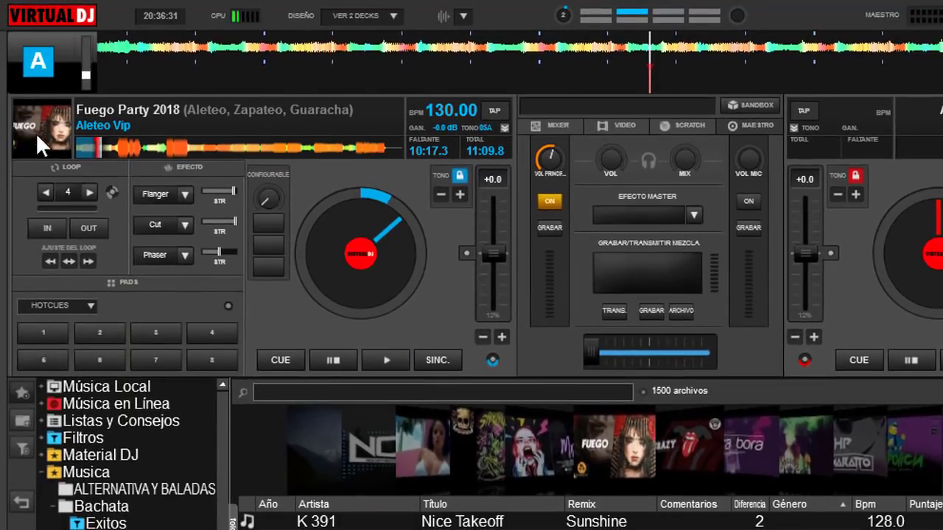
Step: Reopen the points of interest editor for the deck A track and look through its list of points
left_click(50, 134)
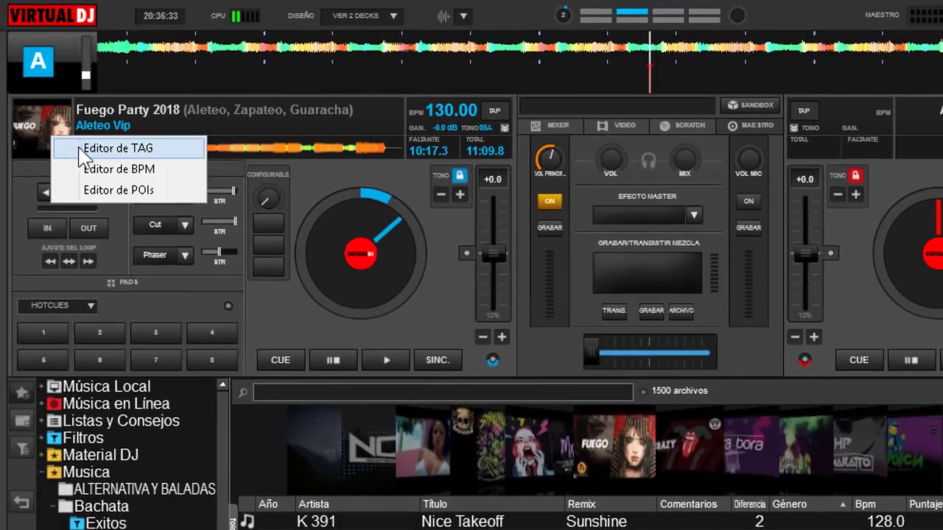
left_click(118, 189)
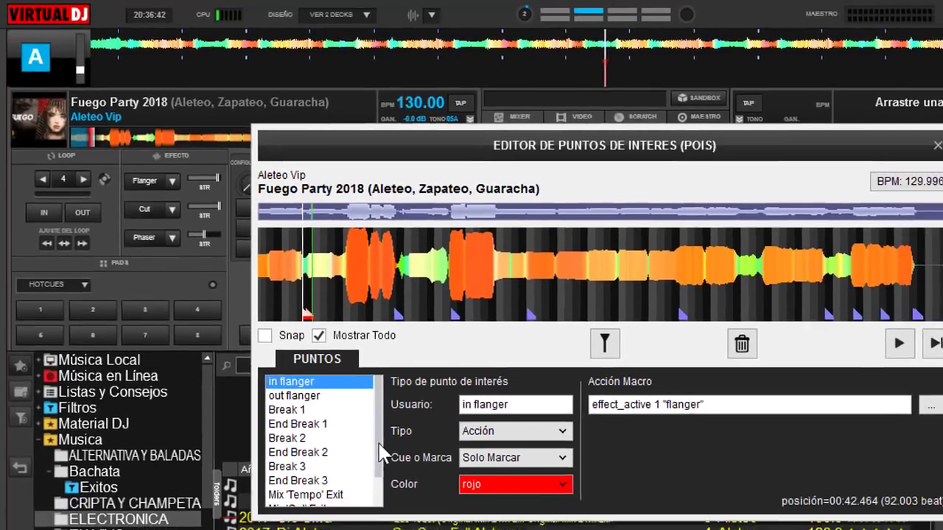
scroll(368, 520, "down", 3)
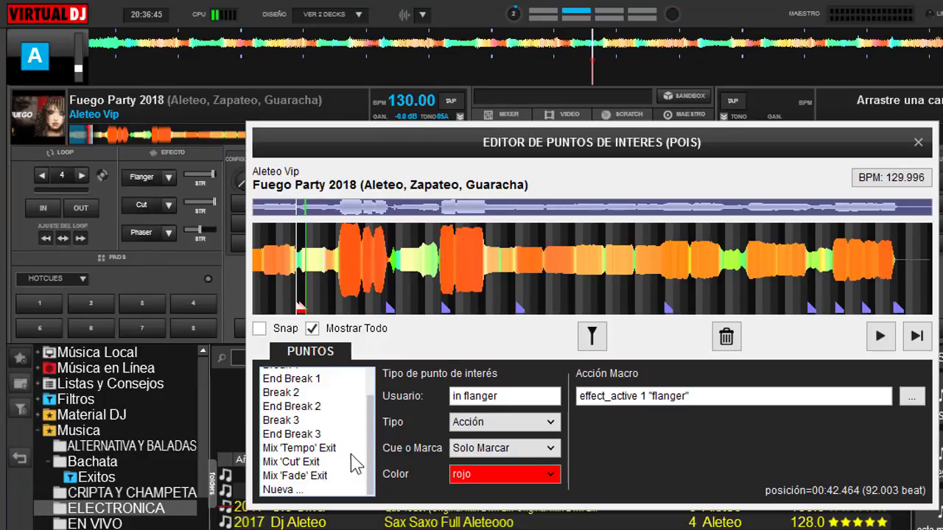
scroll(370, 418, "up", 3)
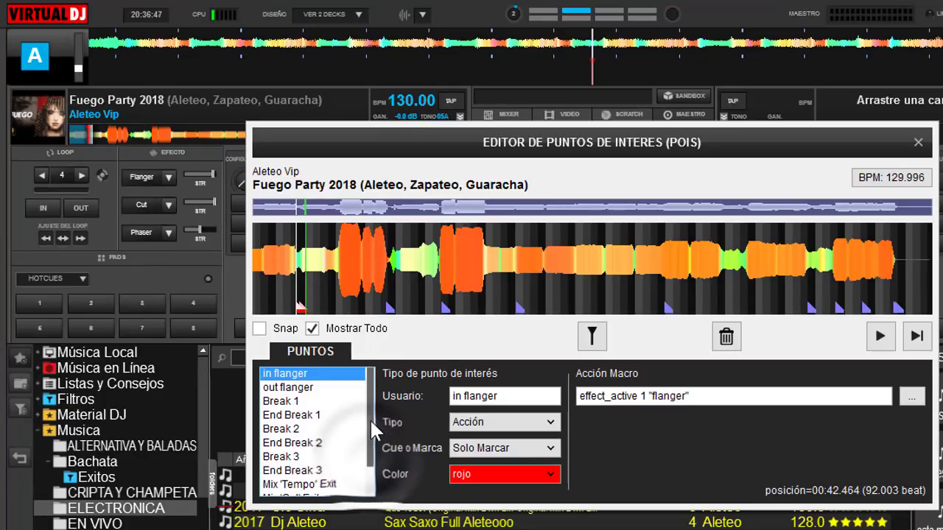
Step: Set the "in flanger" point's macro action to effect_active 1 "cut" and close the points of interest editor
left_click(326, 379)
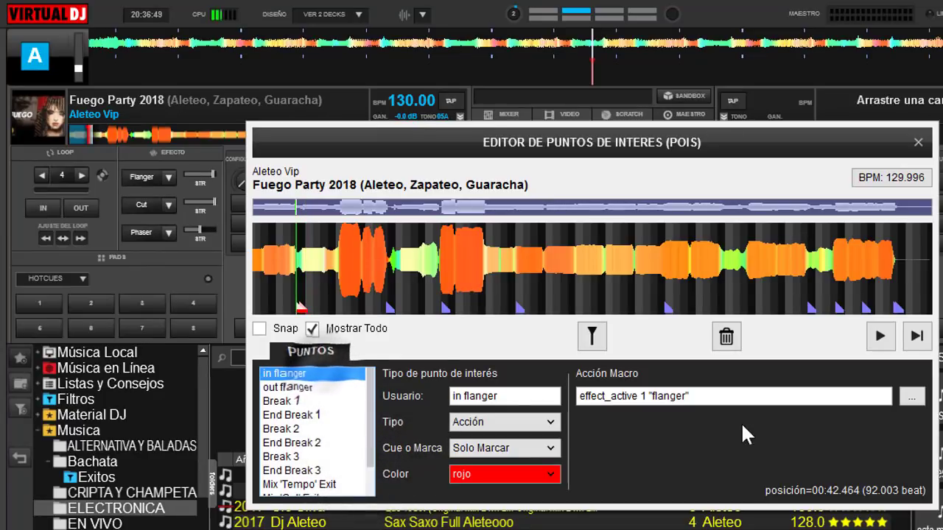
left_click(685, 398)
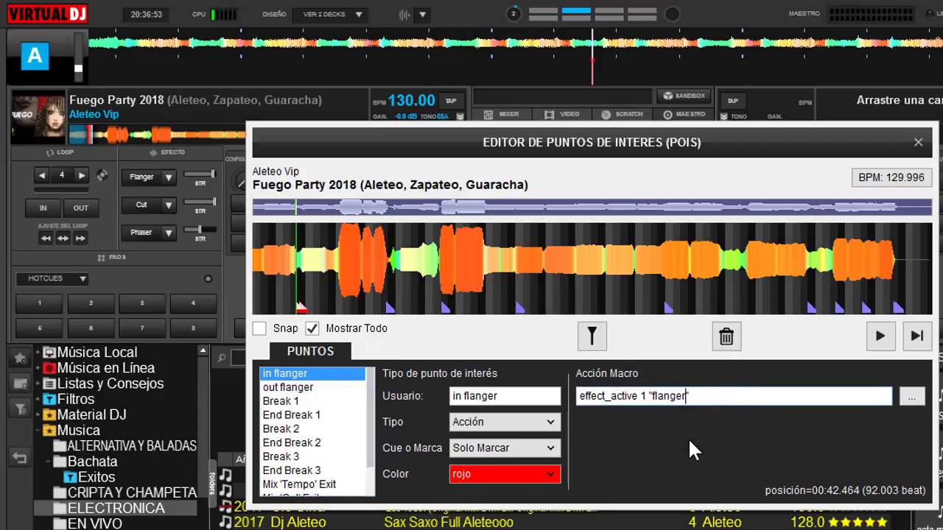
key("BackSpace")
key("BackSpace")
key("BackSpace")
key("BackSpace")
key("BackSpace")
key("BackSpace")
key("BackSpace")
key("BackSpace")
type("cut")
left_click(758, 398)
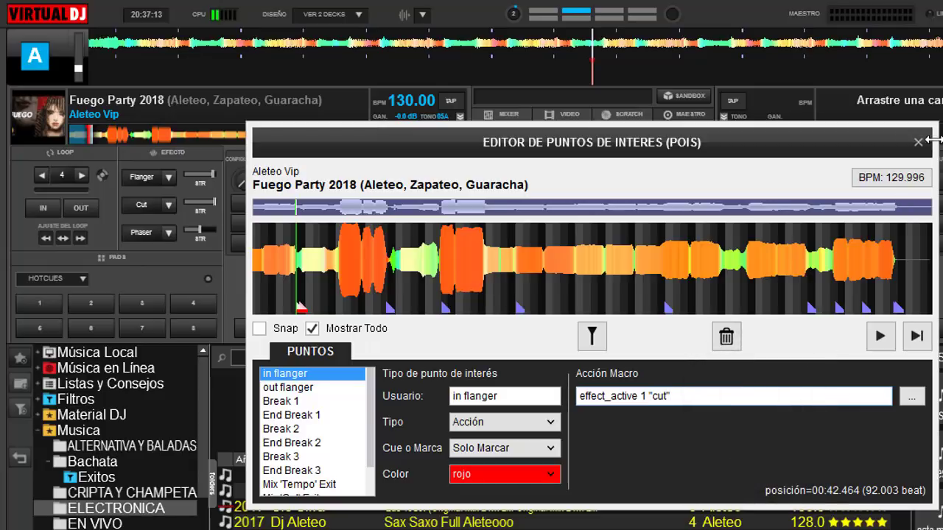
left_click(919, 143)
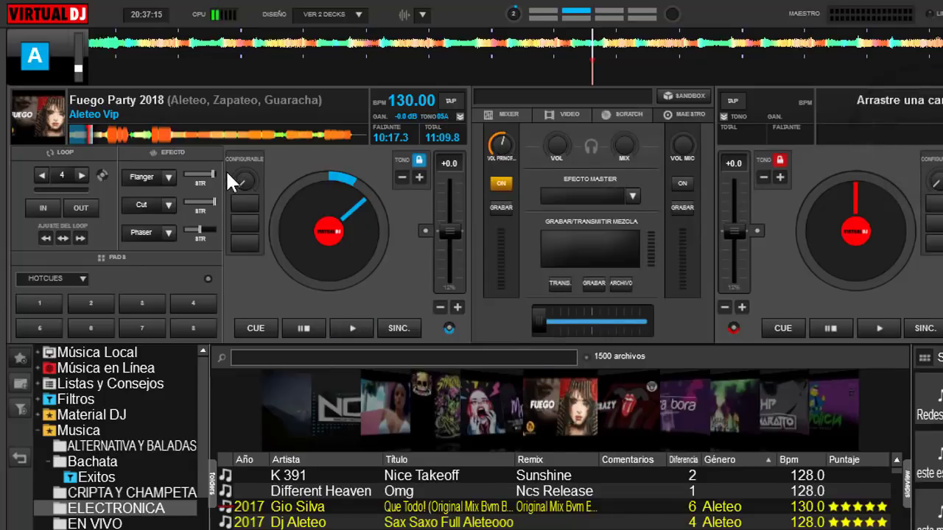
Step: Load Filter HP into deck A's second effect slot and play the track through both action points, pausing after the second
left_click(168, 204)
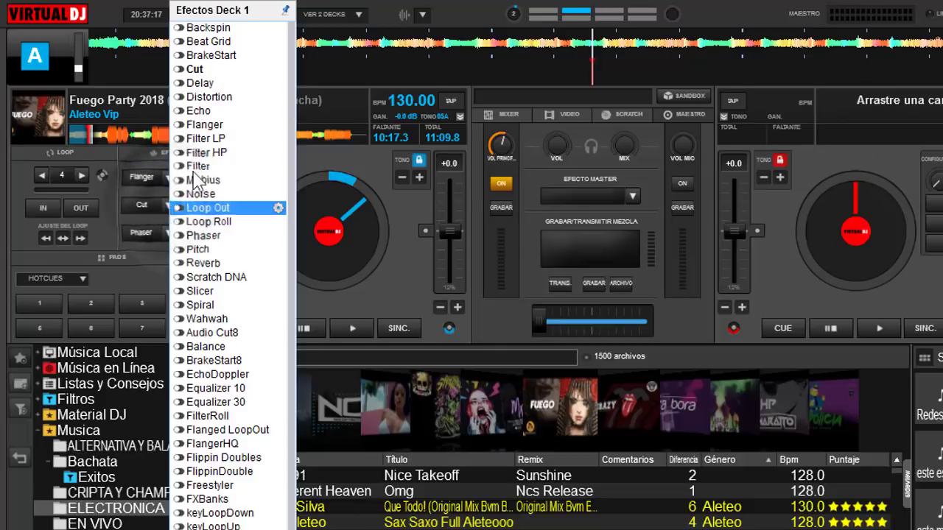
left_click(222, 152)
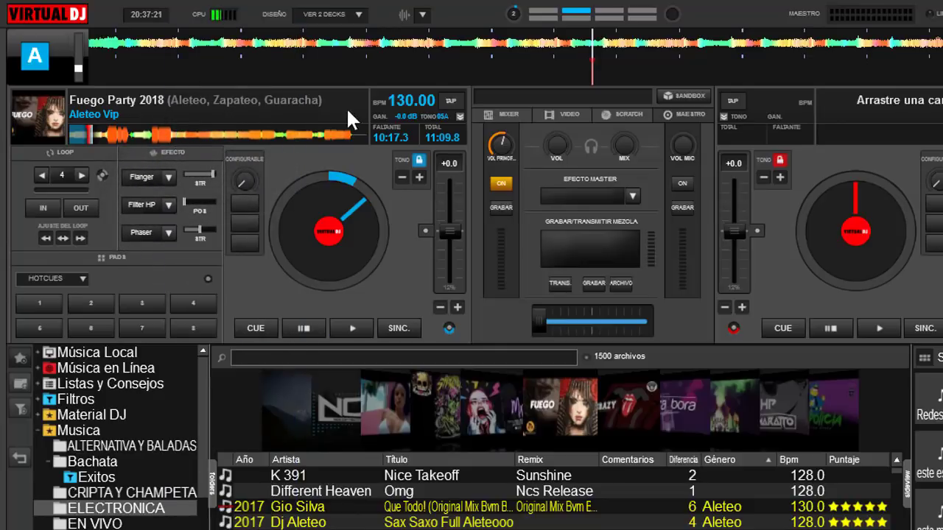
left_click(85, 131)
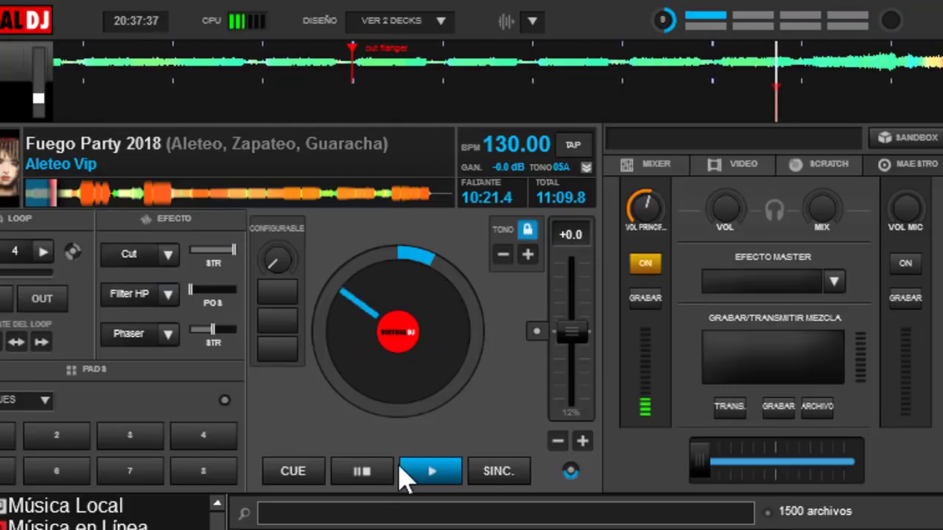
left_click(376, 473)
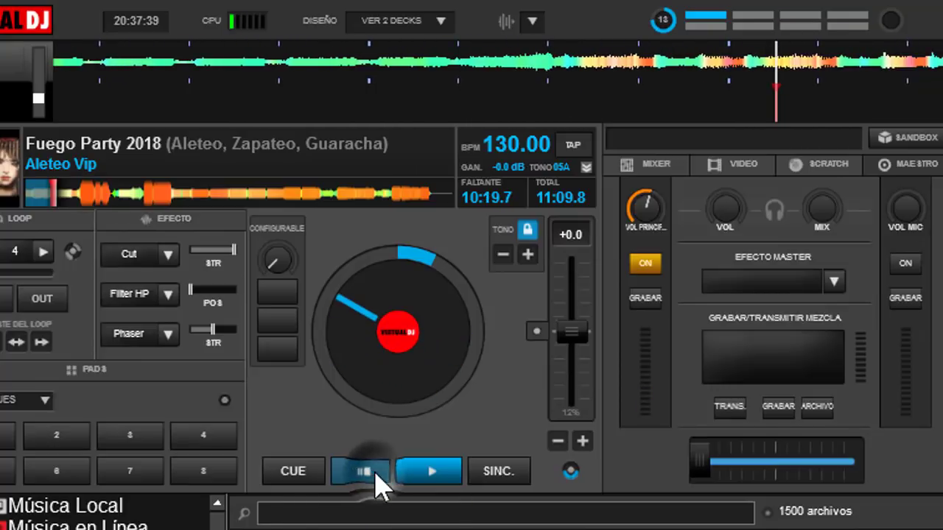